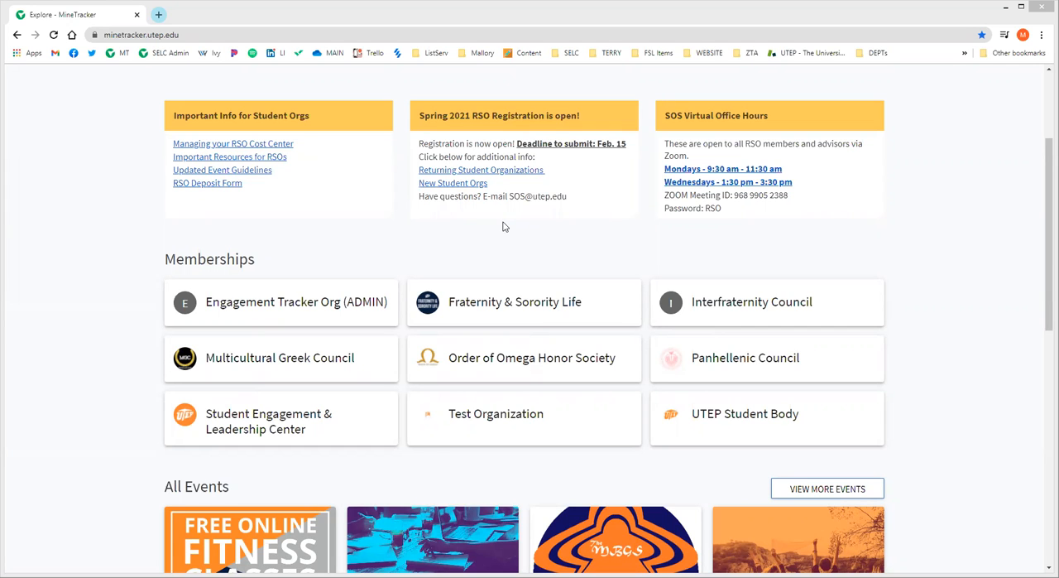
Open the finance requests of Test Organization from its organization management area.
scroll(884, 146, up, 2)
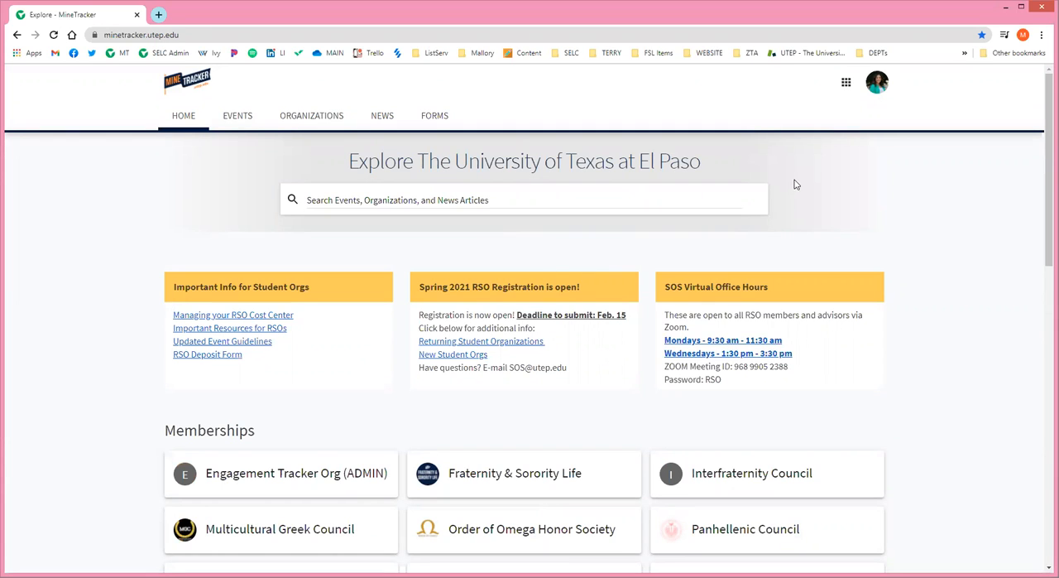
scroll(554, 264, down, 2)
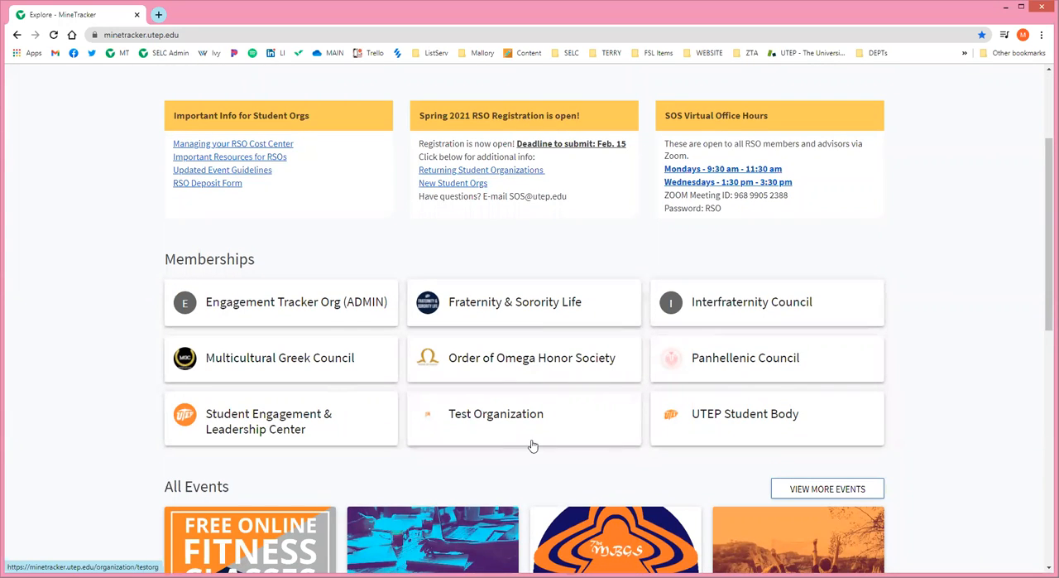
click(489, 422)
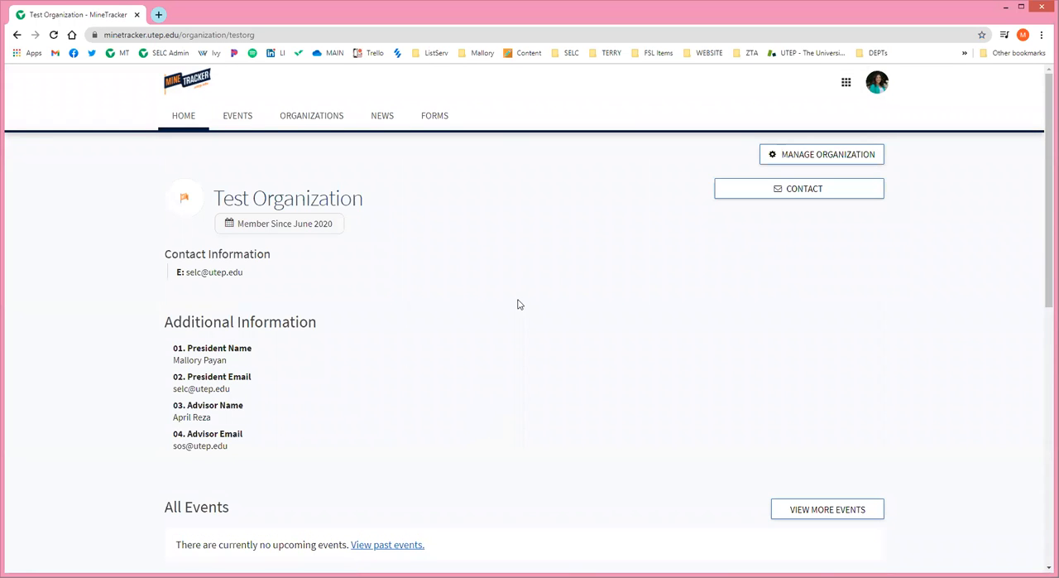
click(818, 159)
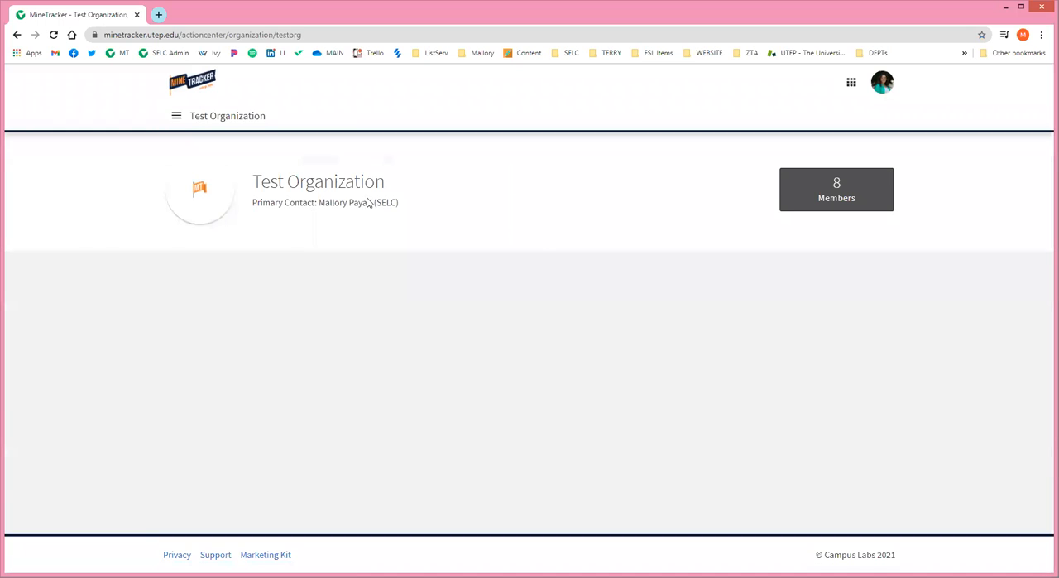
click(176, 120)
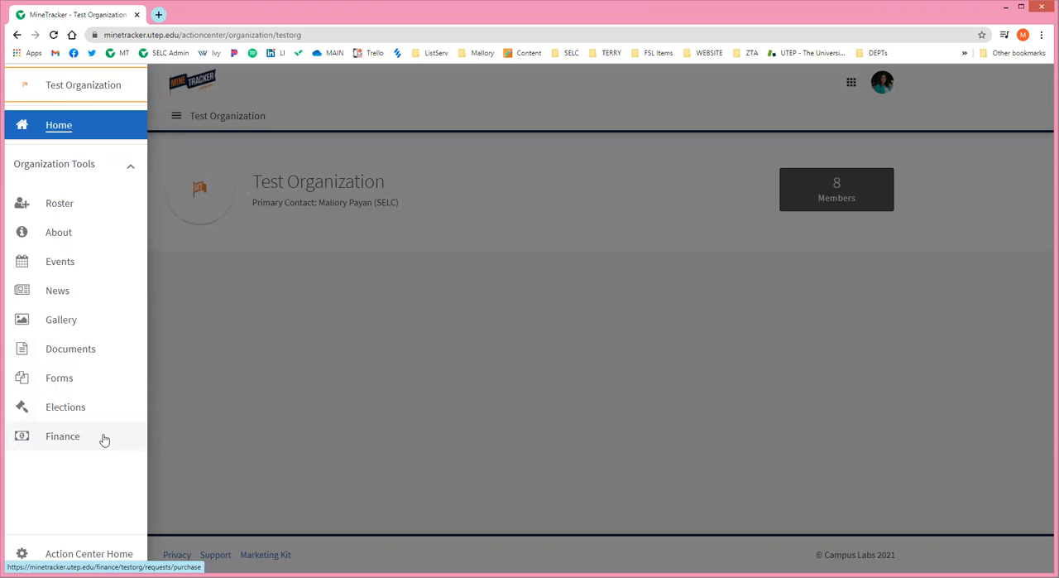
click(53, 437)
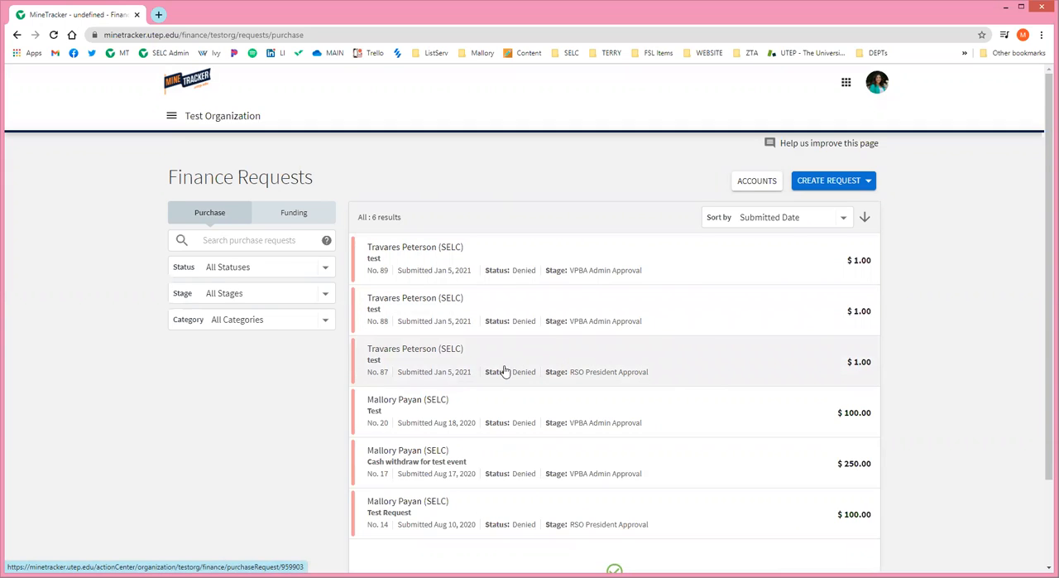
Create a new purchase request with the subject "TEST Request".
click(830, 183)
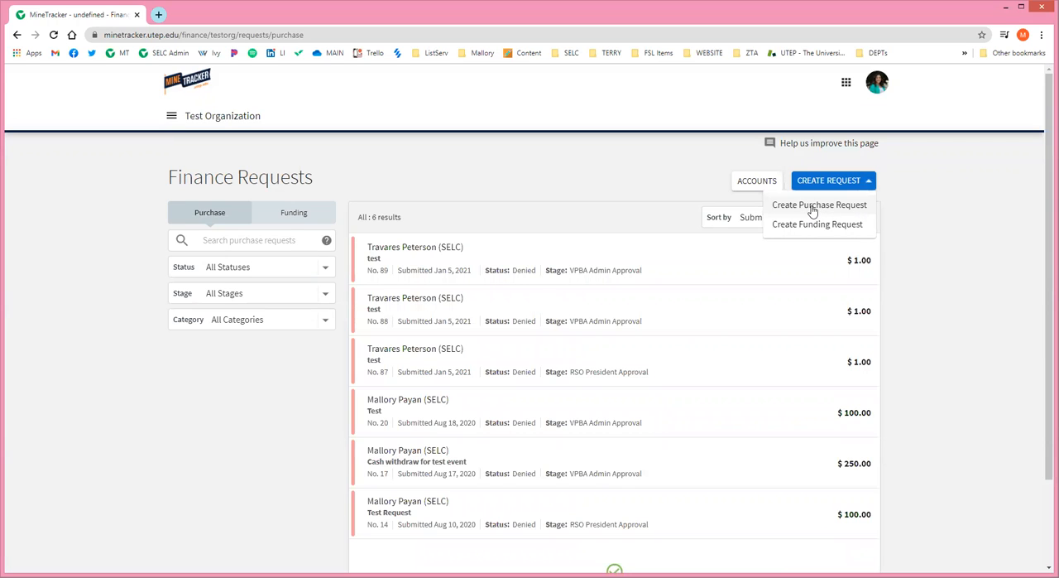
click(813, 208)
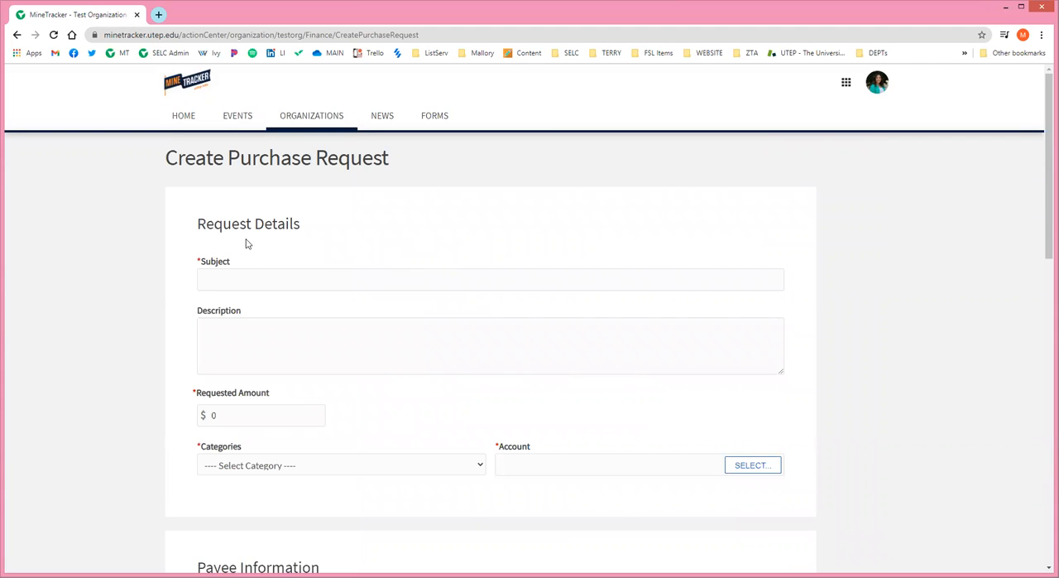
click(251, 278)
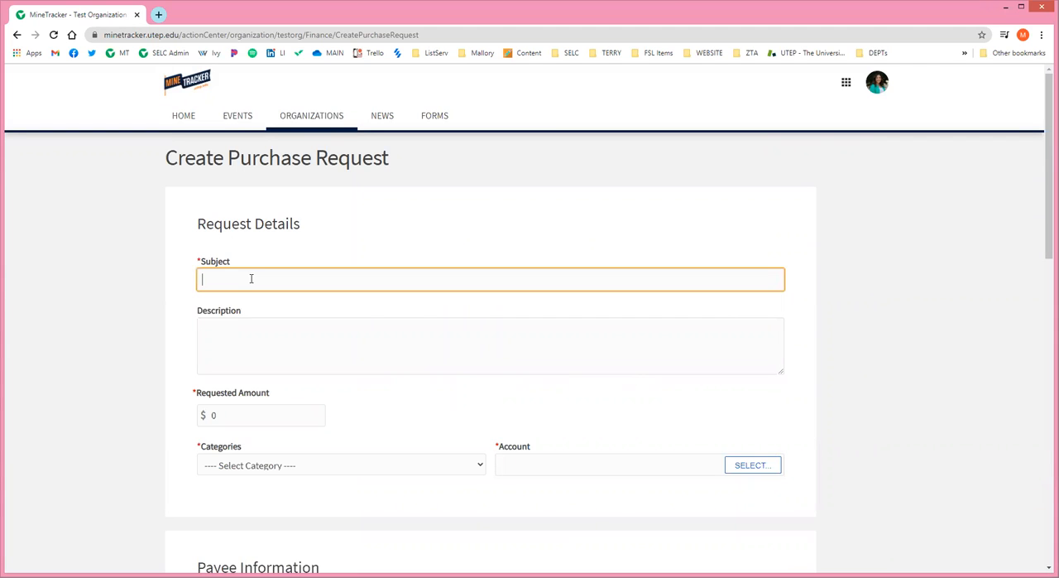
text(TEST Request)
Enter the request description "Reimbursement for items purchased for the Spring social event.".
click(289, 334)
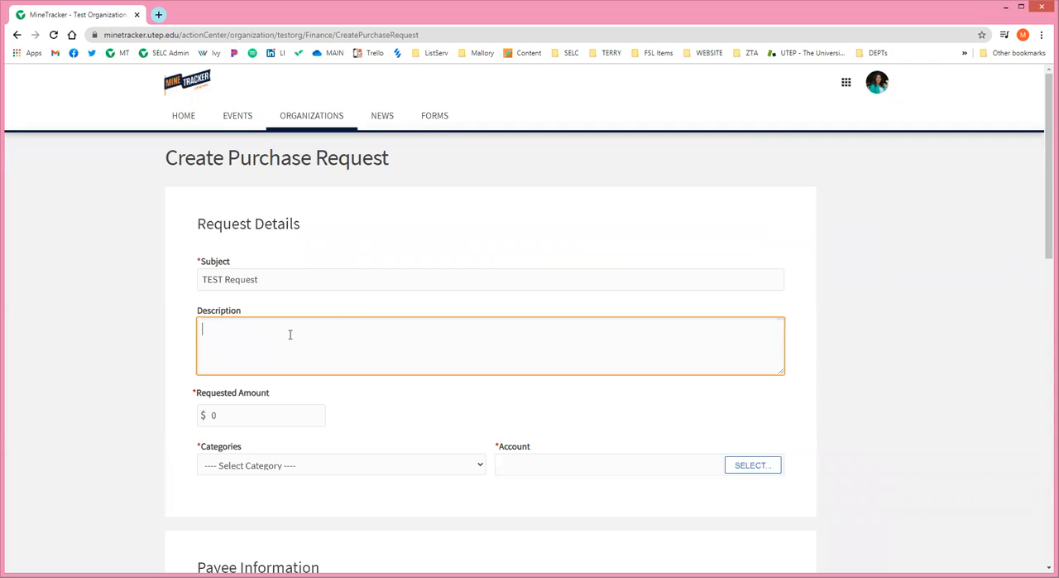
text(Reimbursement for items purcahsed)
key(BackSpace)
key(BackSpace)
key(BackSpace)
key(BackSpace)
key(BackSpace)
text(hased for the)
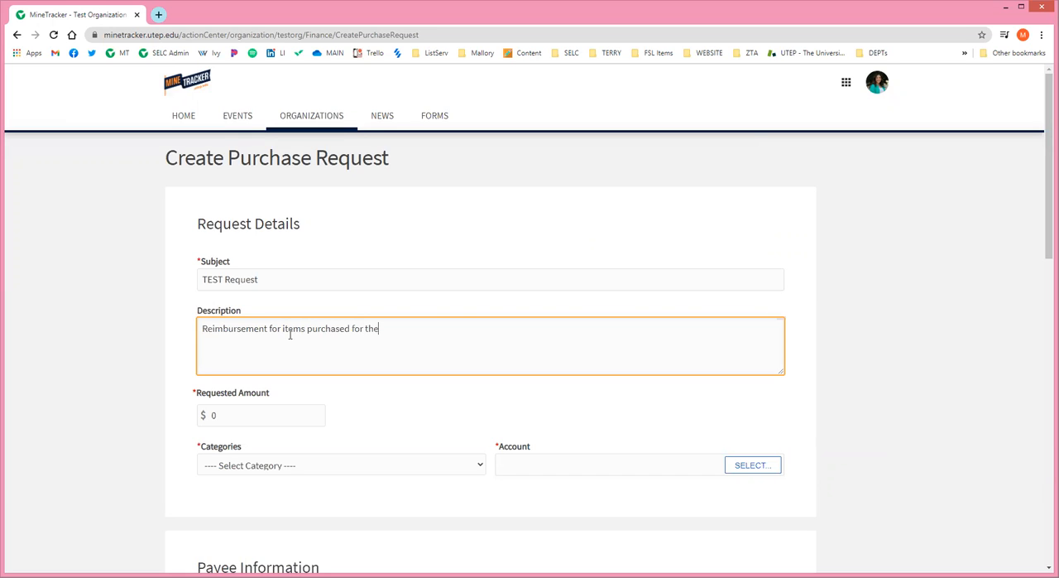
text( Spring social ev)
text(ents)
Set the requested amount to $100.00 and the category to Member Reimbursement.
click(244, 417)
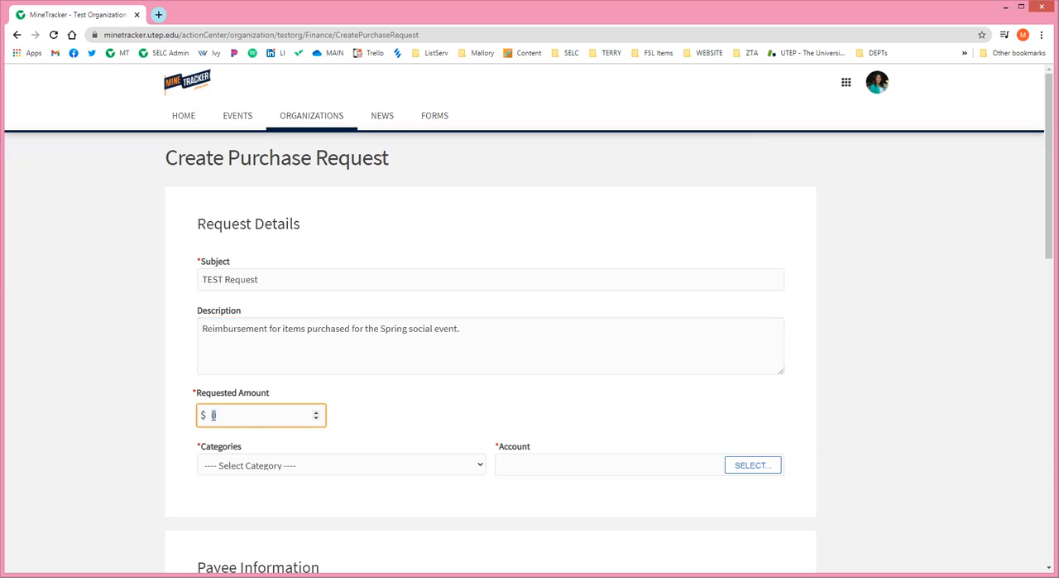
text(100)
click(443, 418)
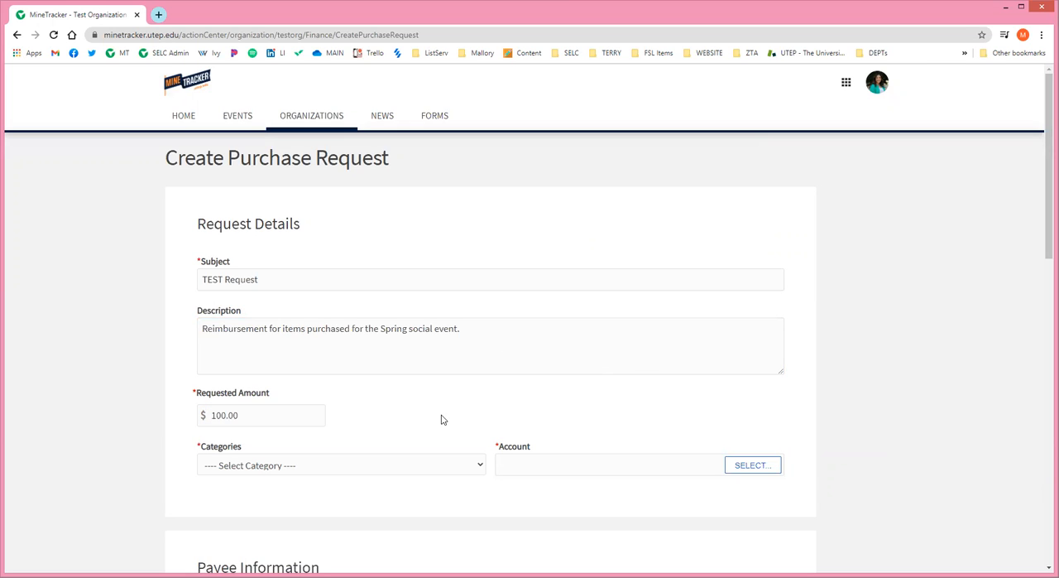
click(284, 465)
scroll(284, 476, down, 2)
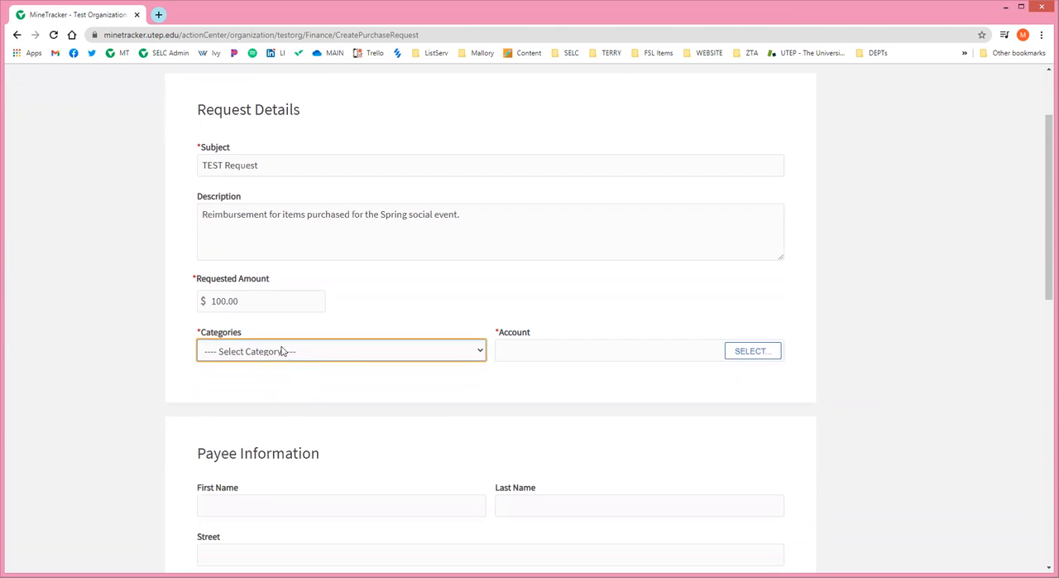
click(283, 351)
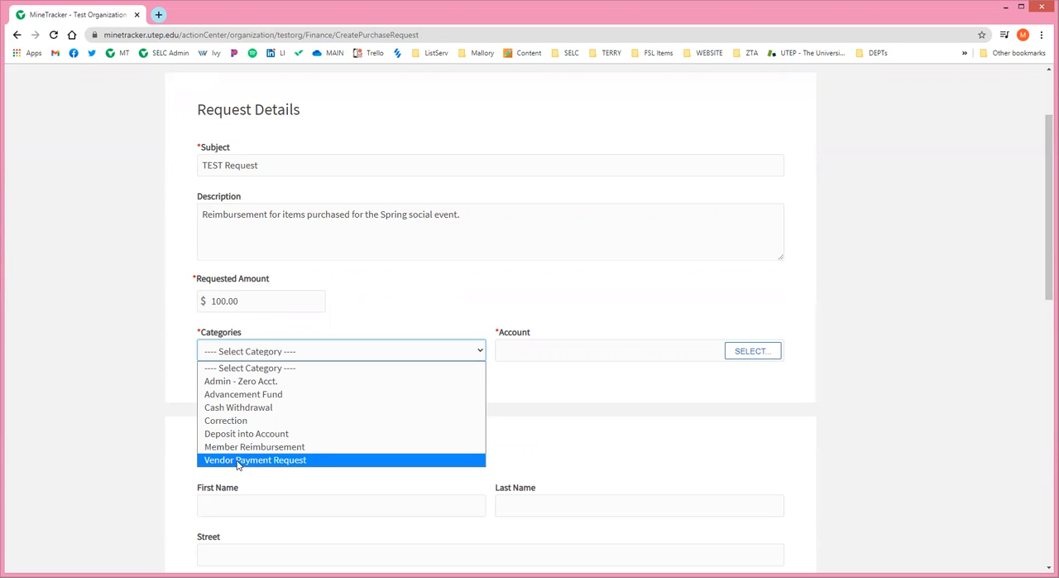
click(294, 446)
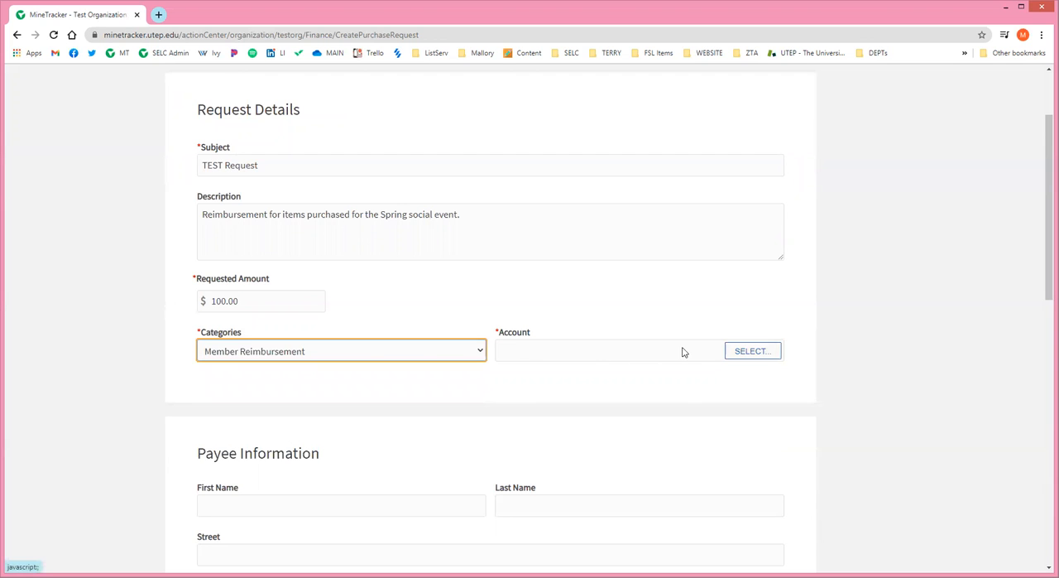
Choose Test Org Finance Account as the account for the purchase request.
click(760, 352)
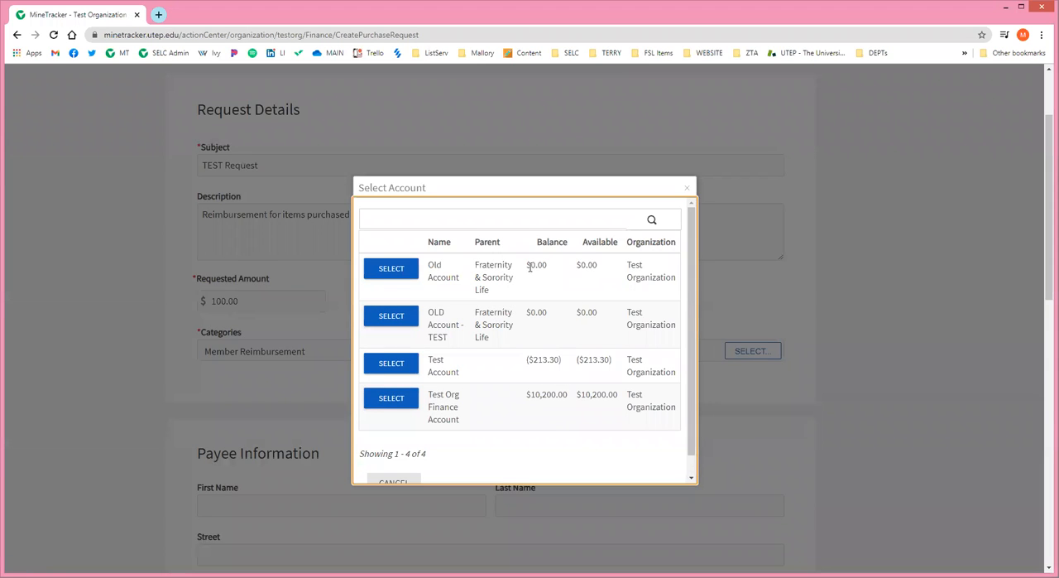
mouse_move(691, 287)
mouse_down()
mouse_move(694, 347)
mouse_move(690, 286)
mouse_up()
scroll(520, 351, down, 1)
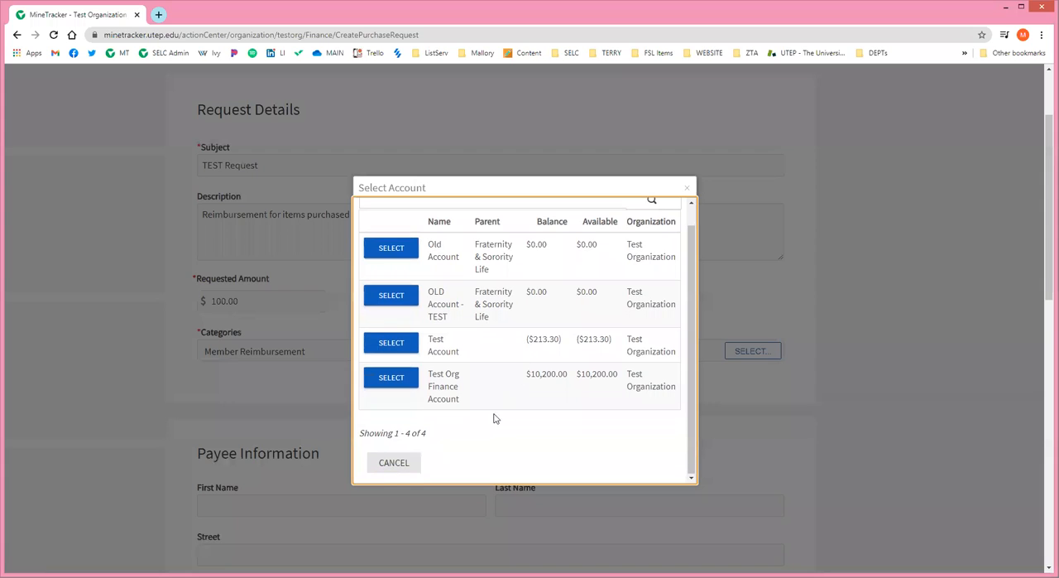
click(386, 383)
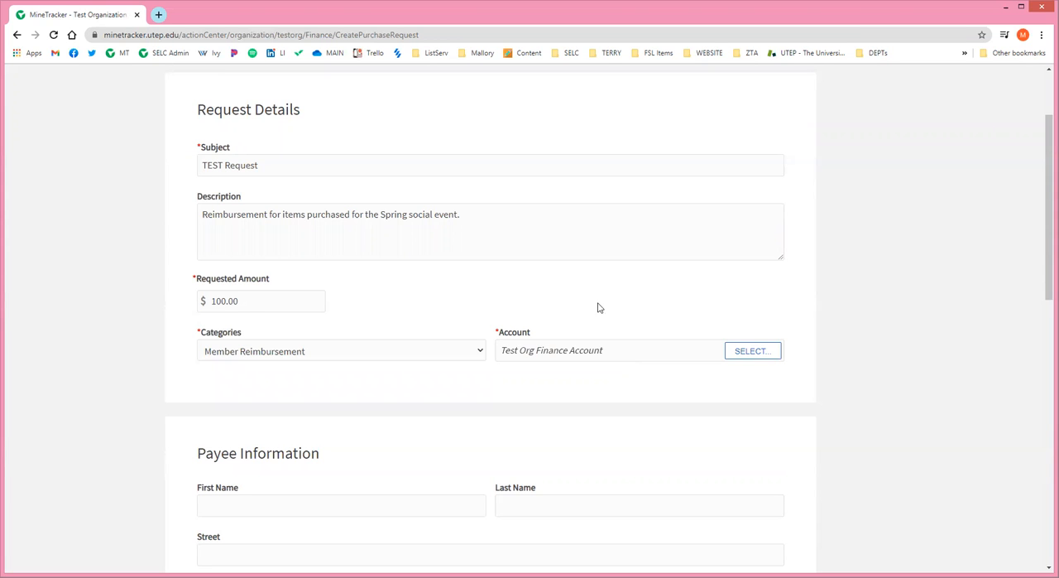
Fill in the payee's first name as "TEST name" and last name as "Test Name".
scroll(483, 400, down, 3)
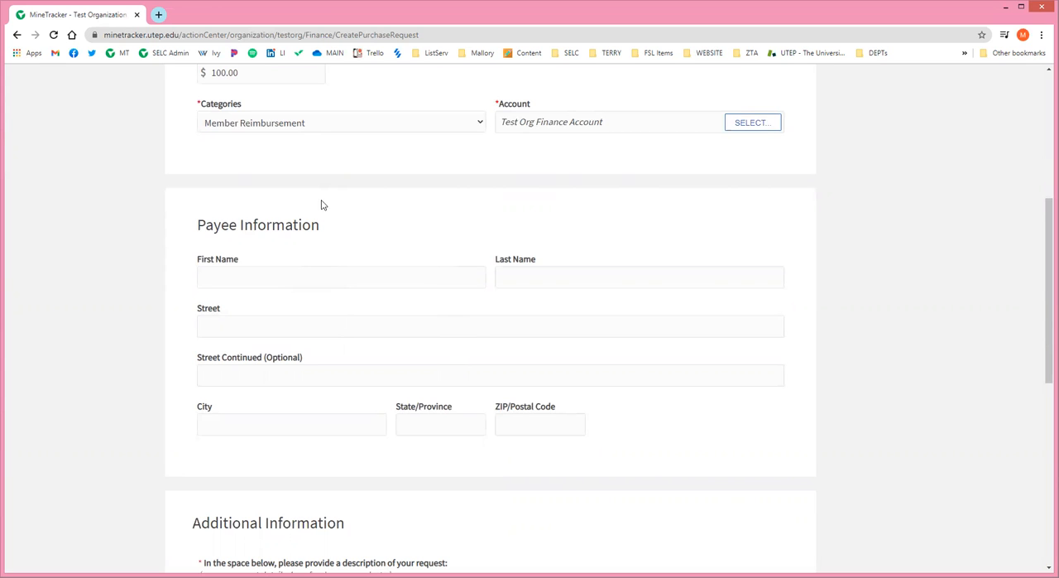
scroll(372, 260, down, 1)
scroll(282, 182, up, 1)
click(256, 273)
text(TEST name)
click(536, 273)
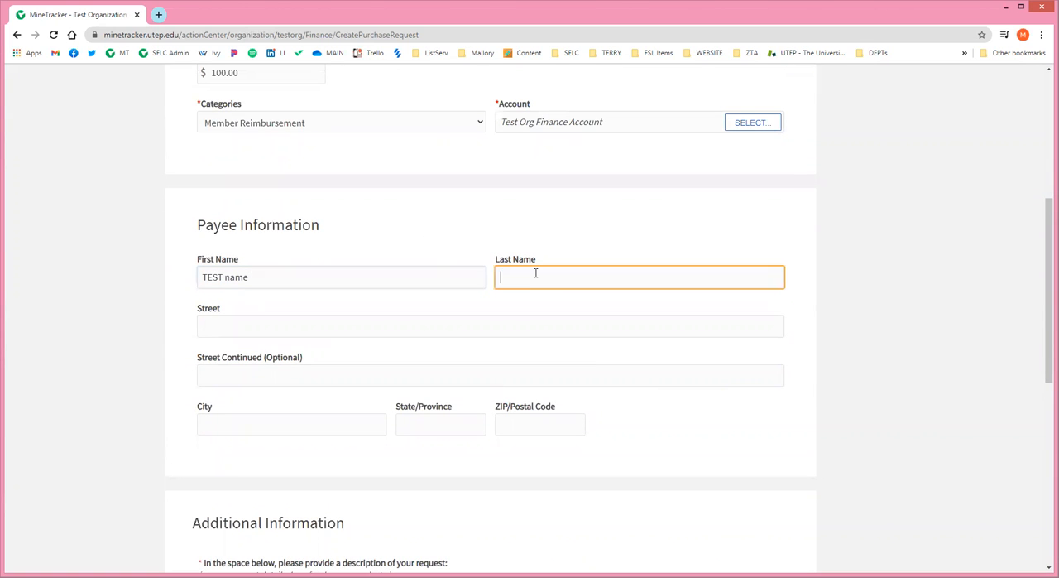
text(Test Name)
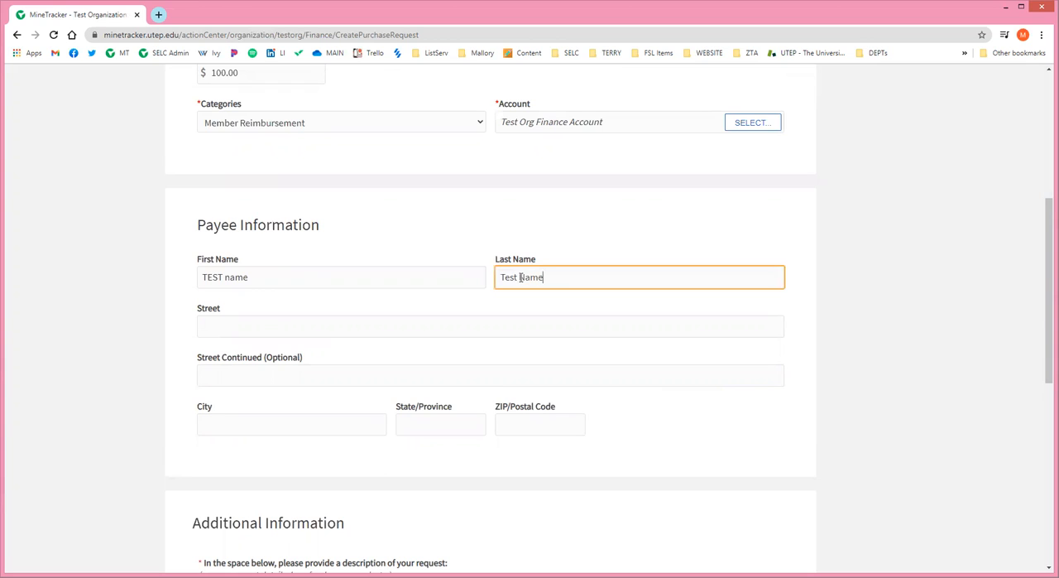
Review the payee address fields and the Additional Information questions on request description, vendor, student ID and receipt.
click(309, 327)
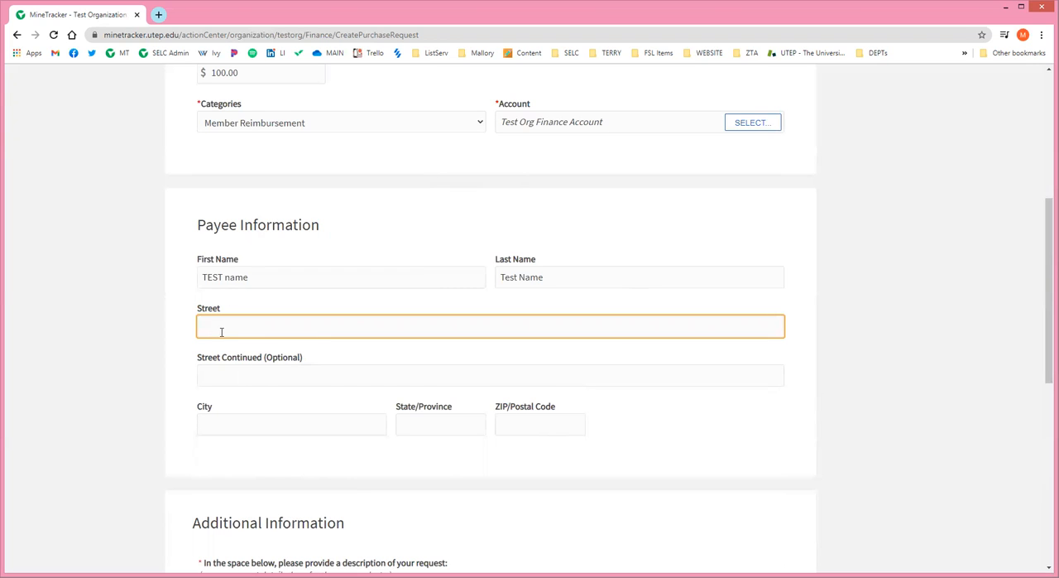
click(376, 423)
key(Tab)
click(550, 428)
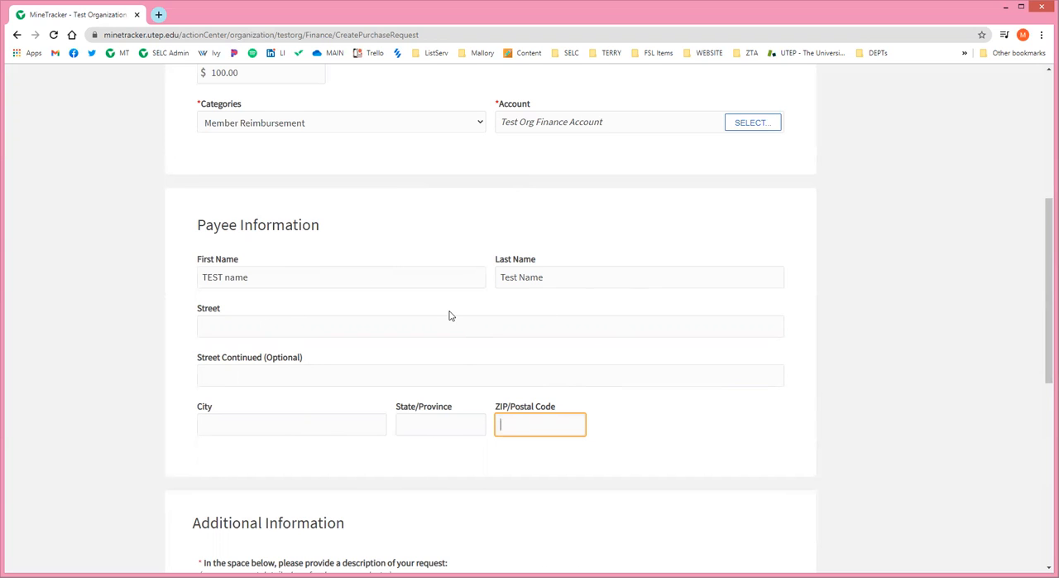
scroll(426, 306, down, 1)
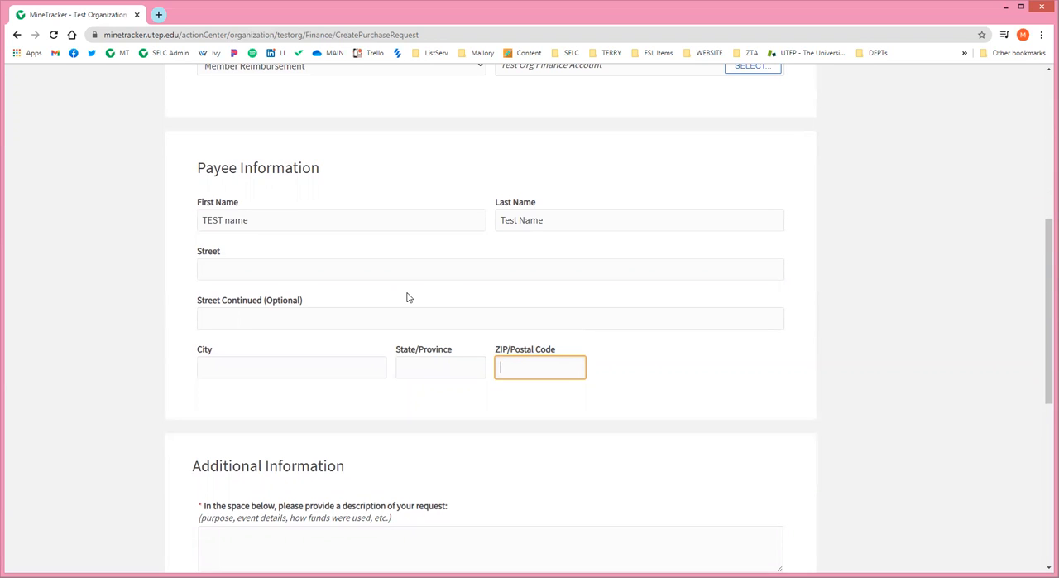
scroll(395, 277, down, 5)
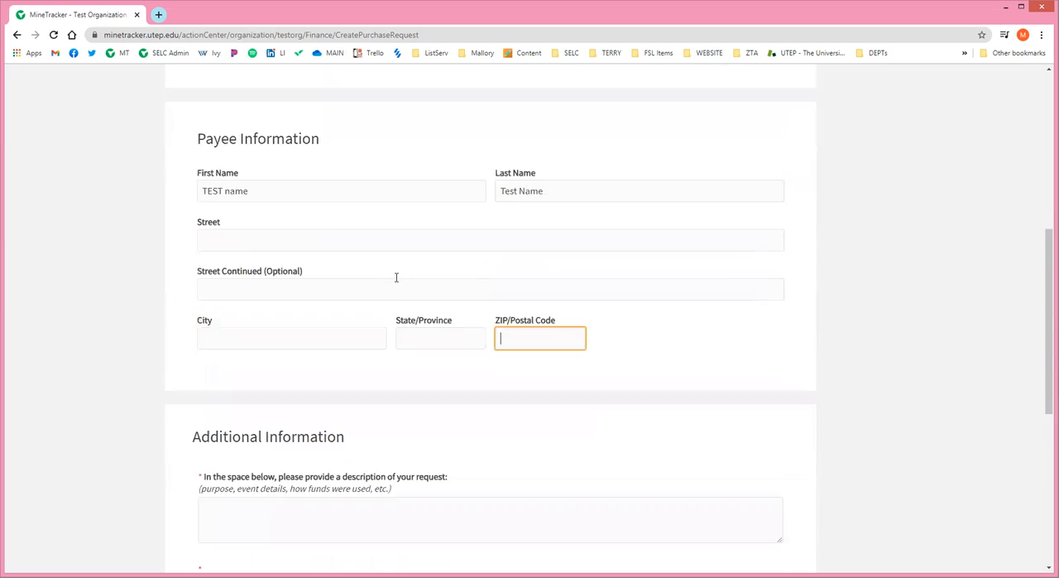
scroll(390, 261, down, 1)
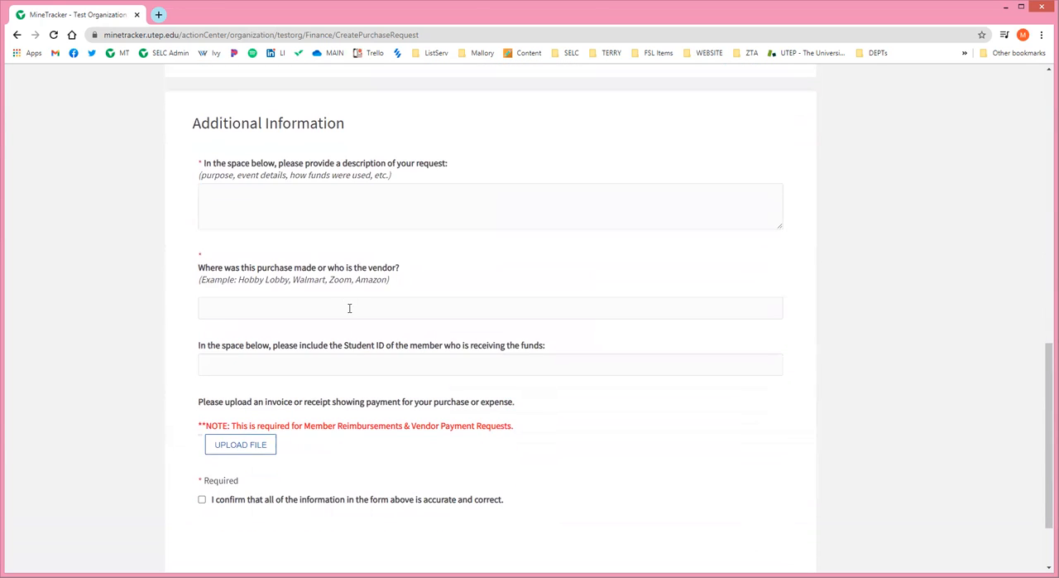
click(236, 197)
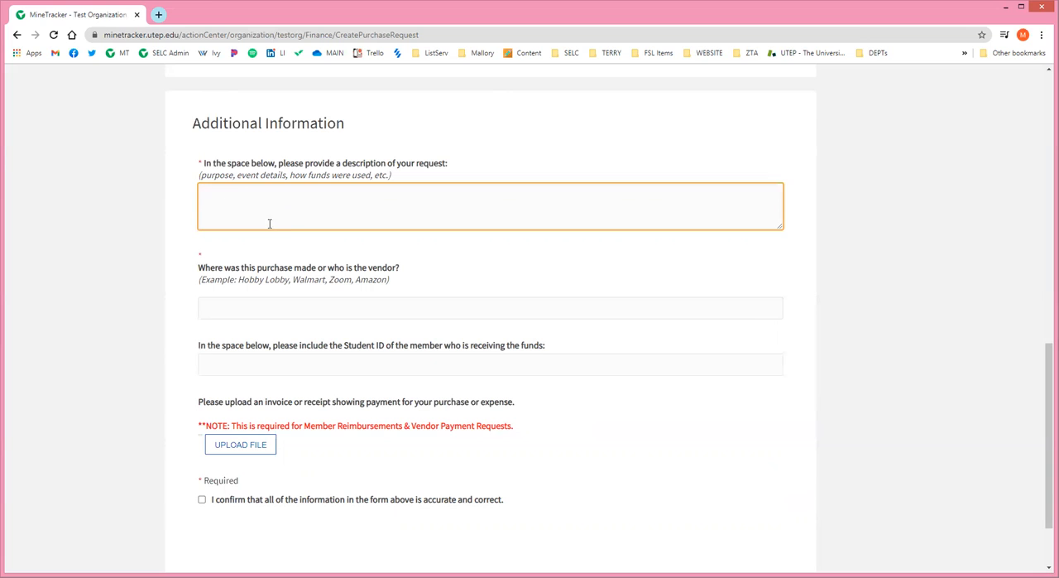
click(272, 309)
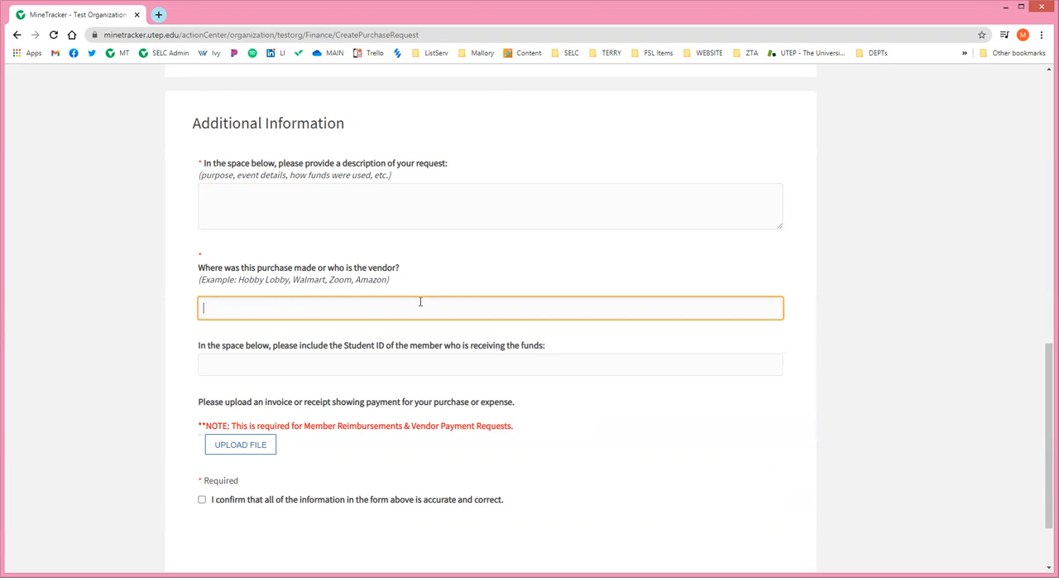
scroll(289, 310, down, 1)
click(289, 310)
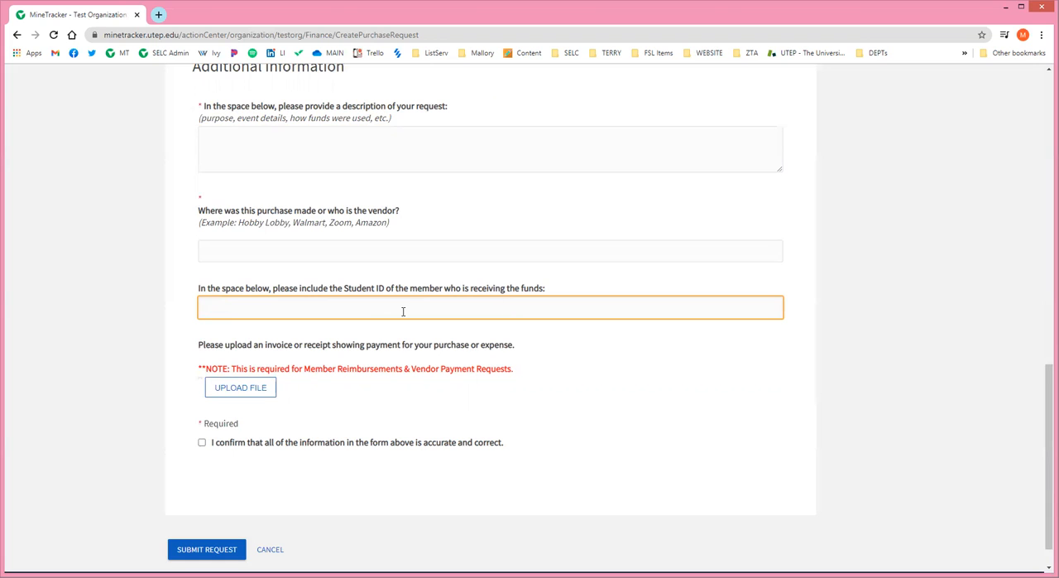
scroll(403, 311, down, 2)
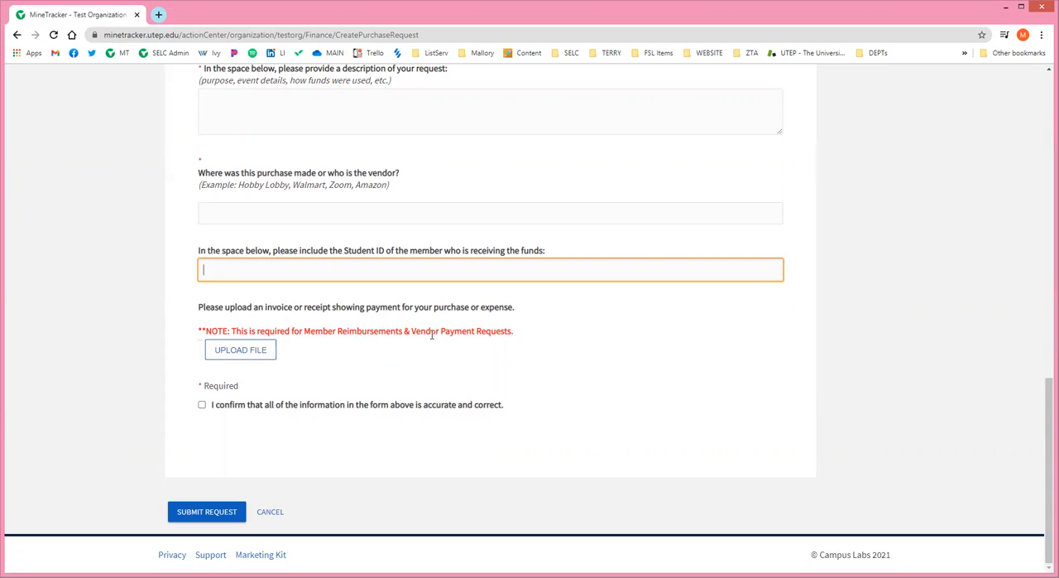
scroll(287, 289, up, 2)
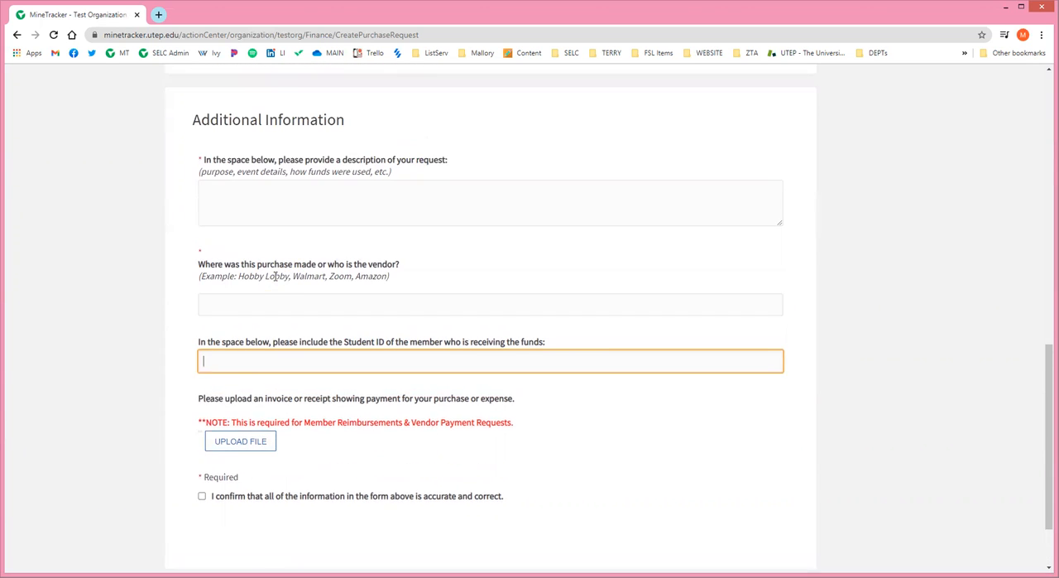
Enter Hobby Lobby as the vendor where the purchase was made.
click(283, 326)
text(Hobby LObby)
key(BackSpace)
key(BackSpace)
key(BackSpace)
key(BackSpace)
text(obby)
Enter a placeholder name and student ID number for the member receiving the funds.
click(259, 383)
text(NMame)
key(BackSpace)
key(BackSpace)
key(BackSpace)
key(BackSpace)
text(am)
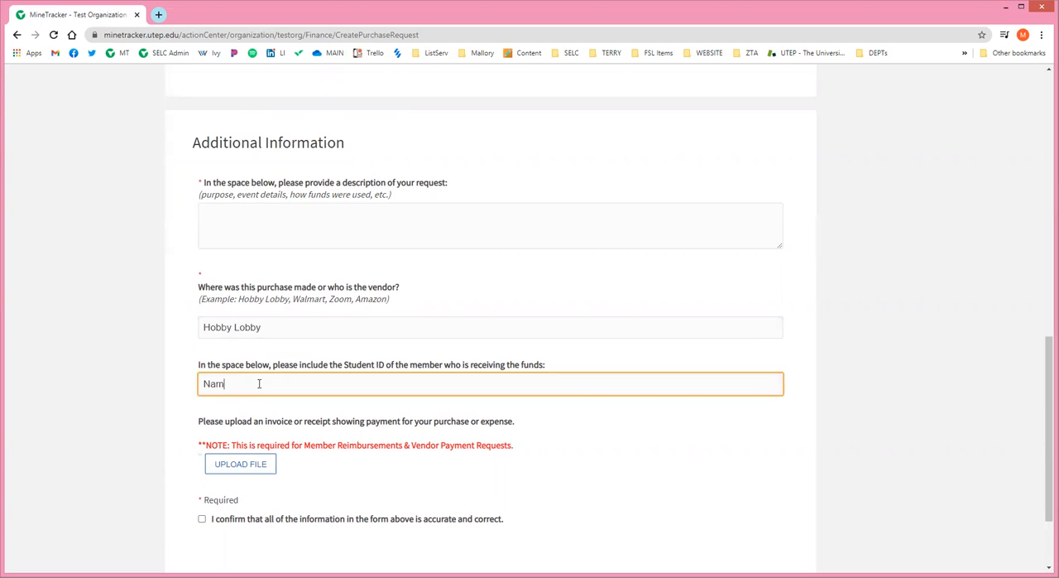
text(e - STUDENT ID 8000000)
Check the file size limit and allowed file types for the receipt upload, closing it without attaching a file.
scroll(293, 405, down, 1)
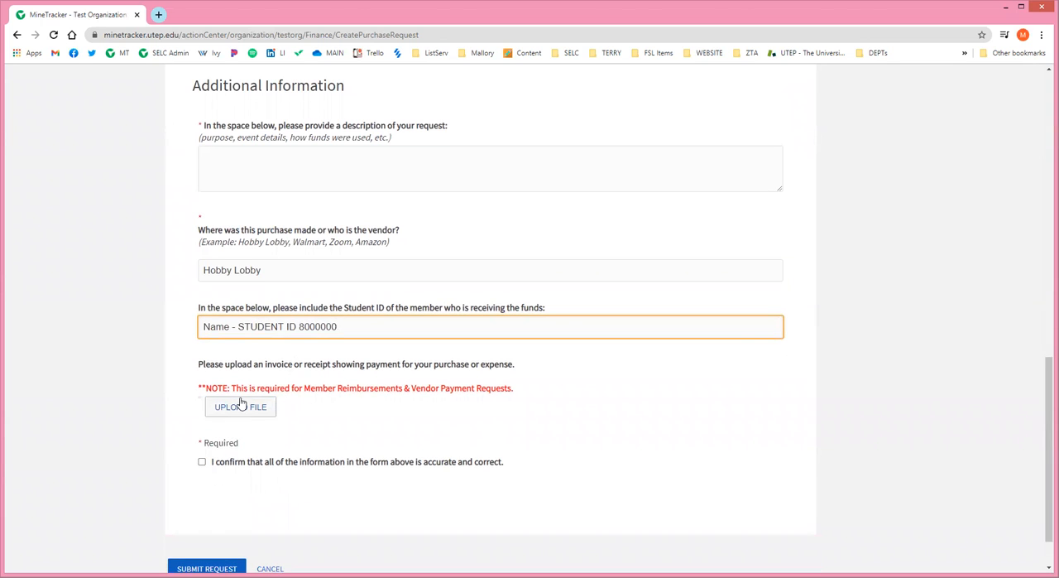
click(240, 410)
click(250, 411)
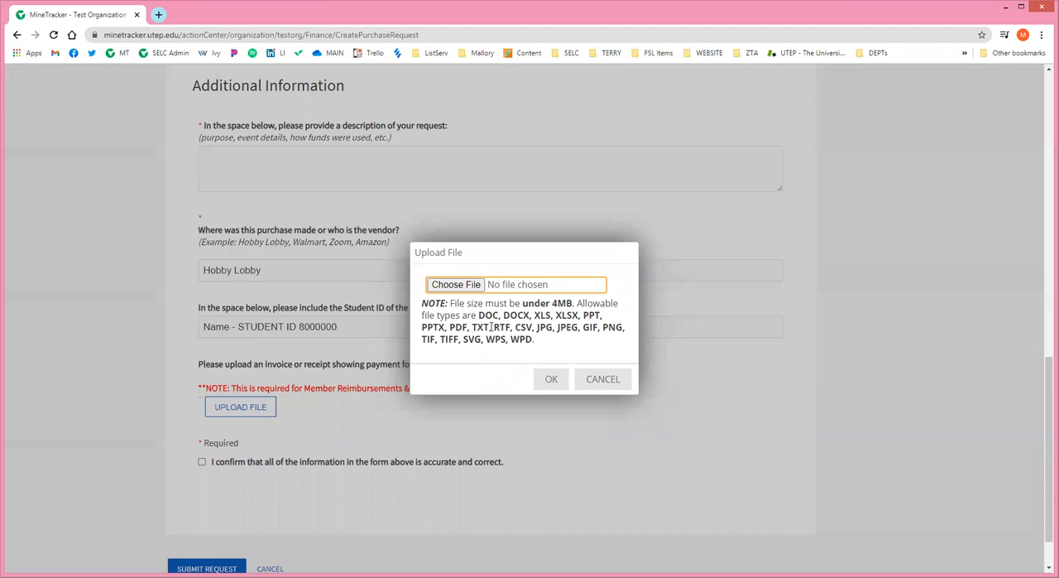
click(605, 379)
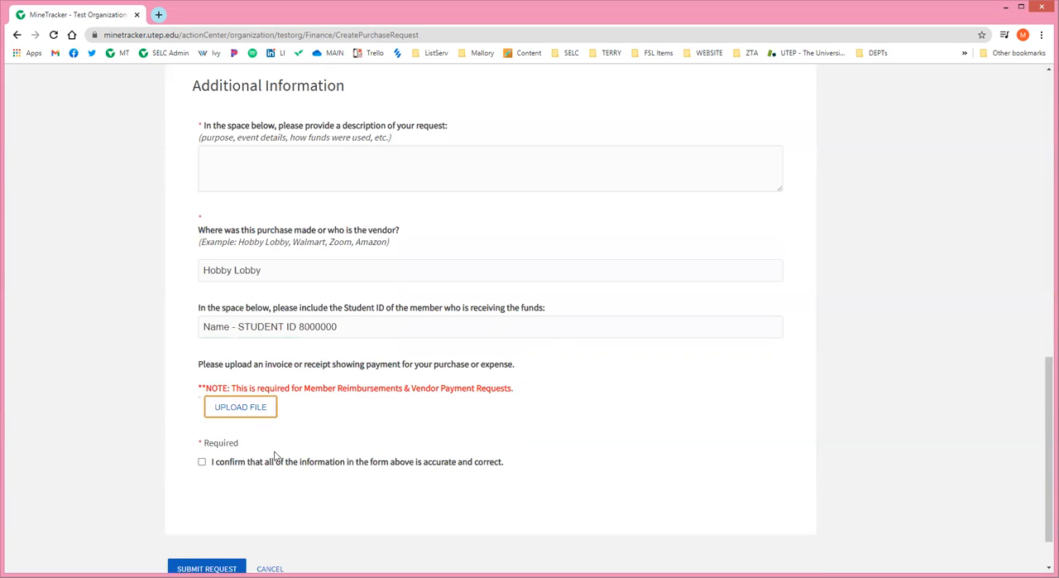
Confirm that all information in the form is accurate and correct, and submit the purchase request.
click(202, 462)
click(203, 462)
scroll(335, 454, up, 5)
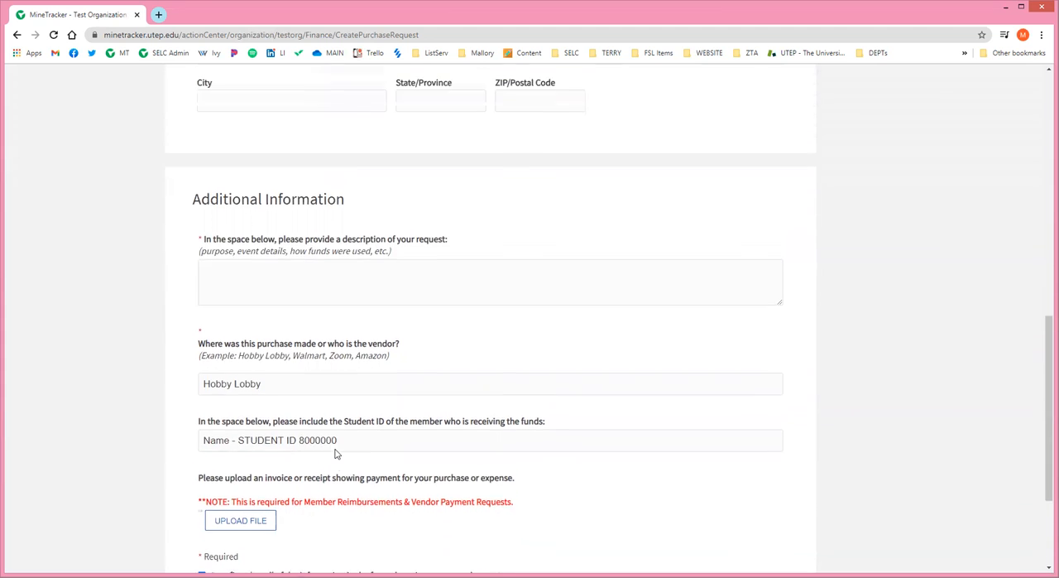
scroll(329, 449, up, 4)
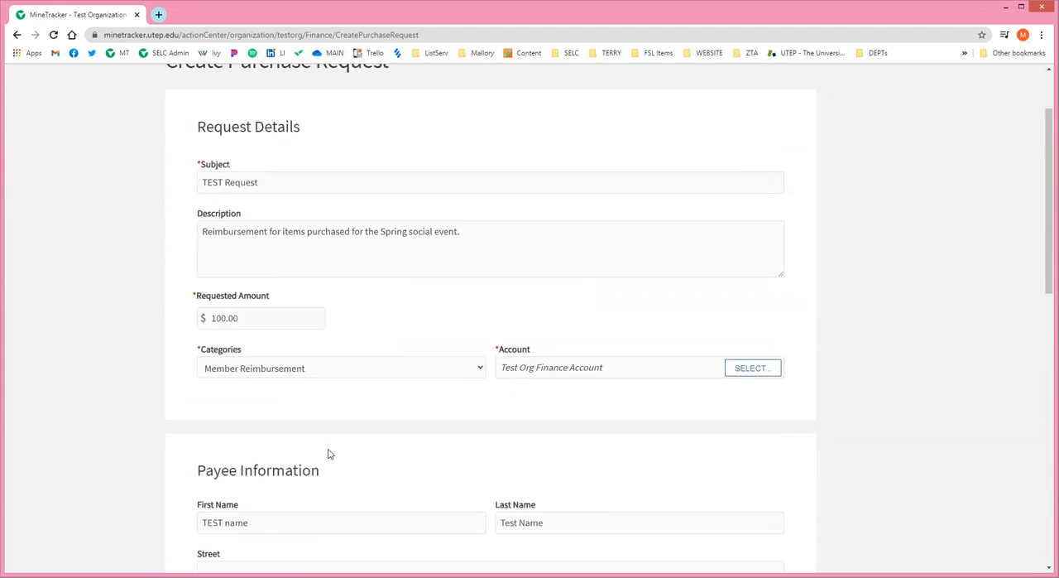
scroll(329, 447, down, 8)
scroll(365, 396, down, 3)
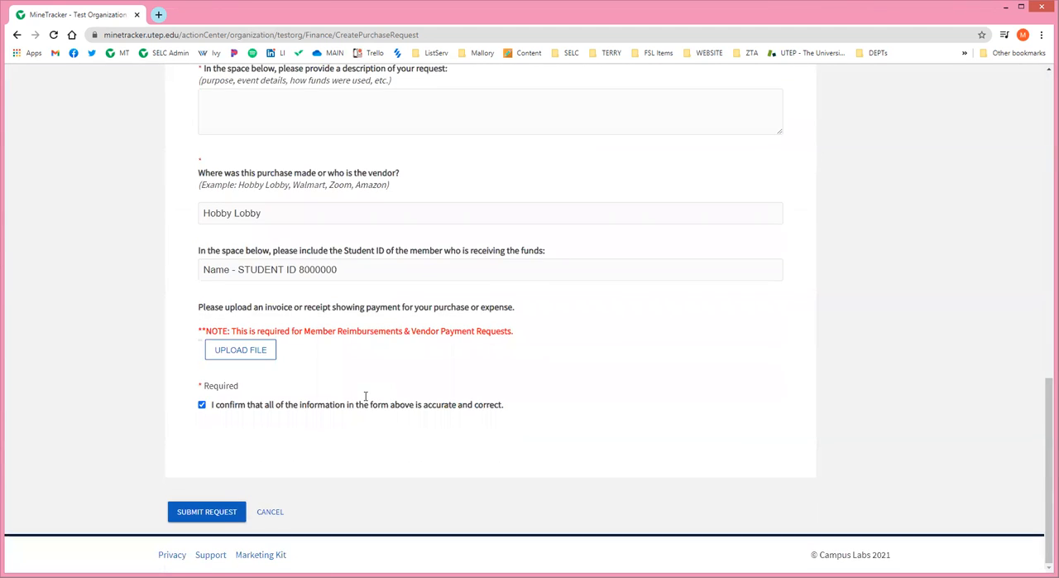
click(200, 513)
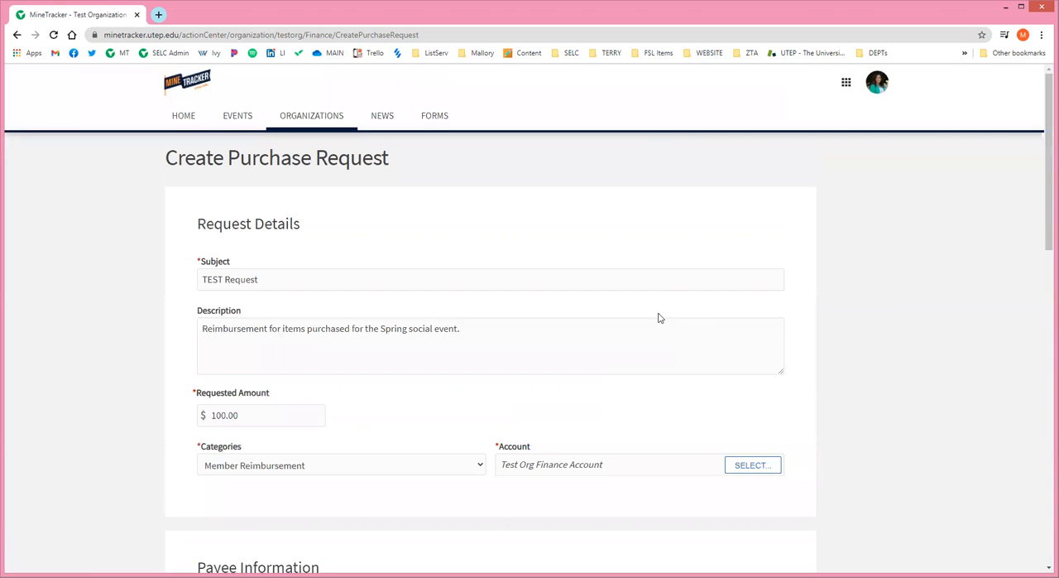
Fill in the required request description under Additional Information with "Additional description goes here.".
scroll(642, 295, down, 9)
click(253, 246)
text(Additional)
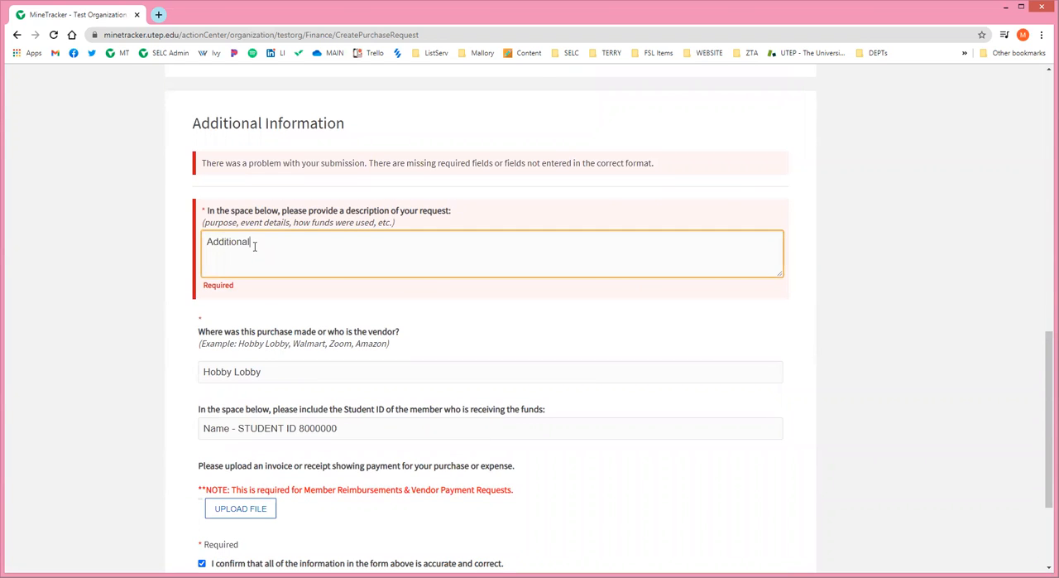
text( description goes here.)
Recheck the description in Request Details against the additional description, and resubmit the purchase request.
scroll(312, 242, up, 8)
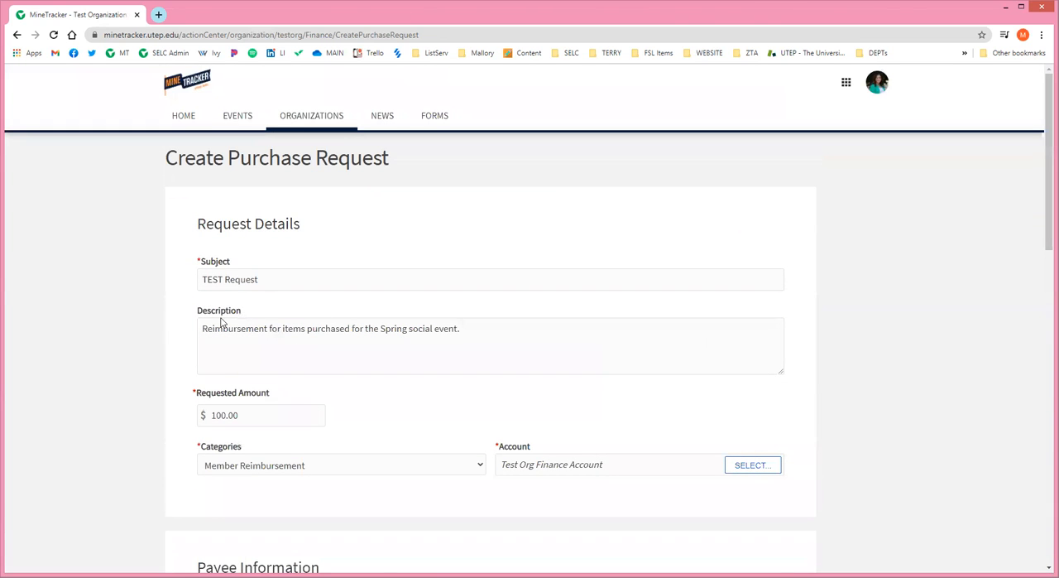
drag(484, 330, 201, 314)
scroll(260, 251, down, 7)
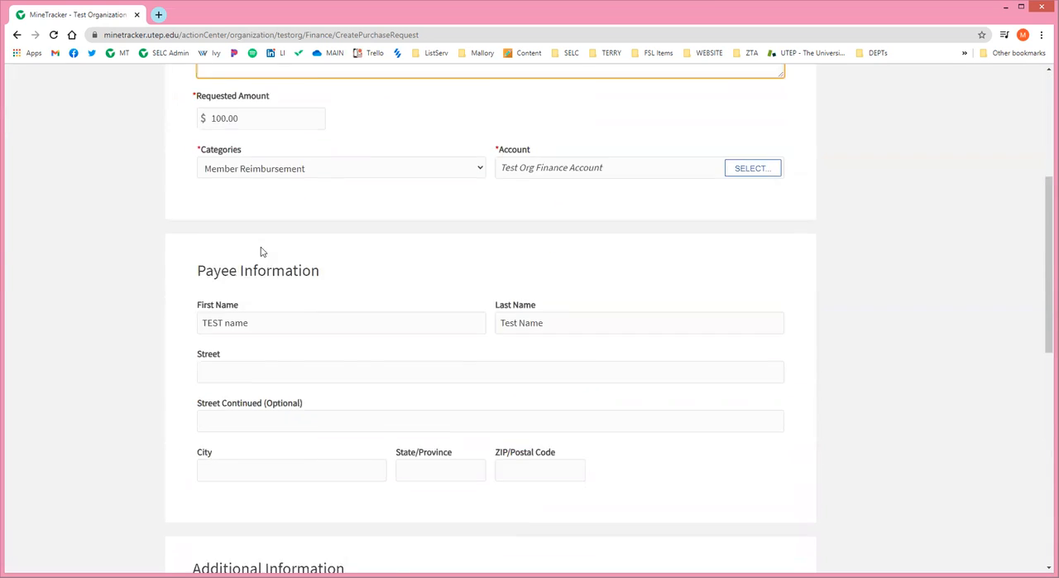
click(250, 413)
scroll(251, 414, down, 5)
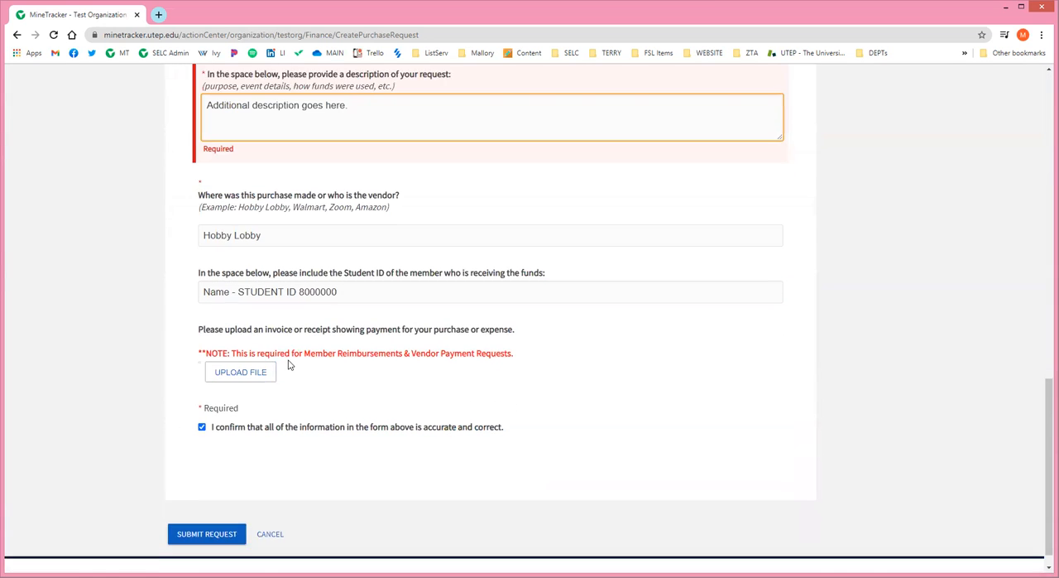
click(199, 509)
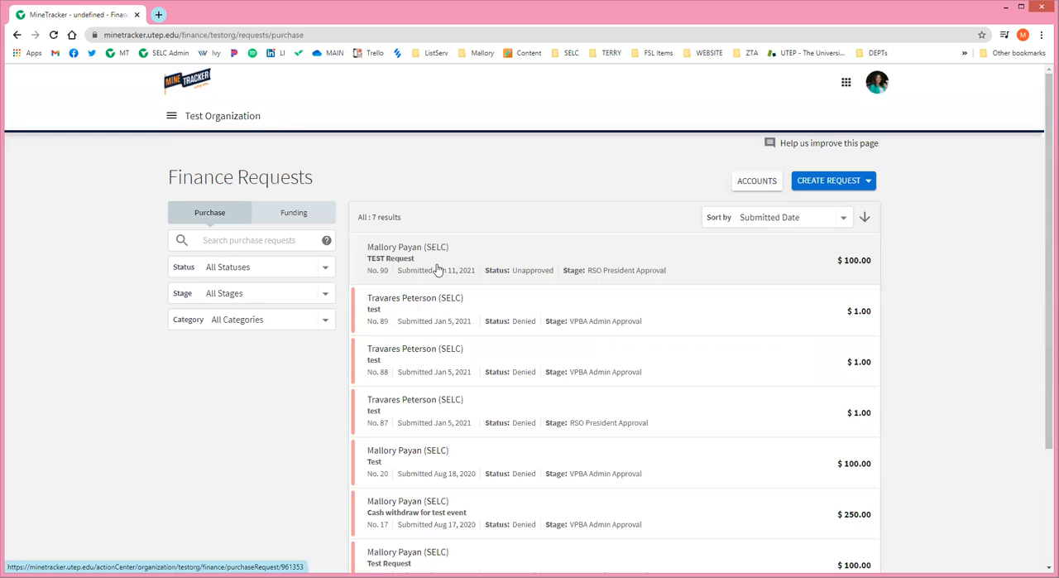
Review the submitted TEST Request among the finance requests and the types of request that can be created.
scroll(529, 267, down, 1)
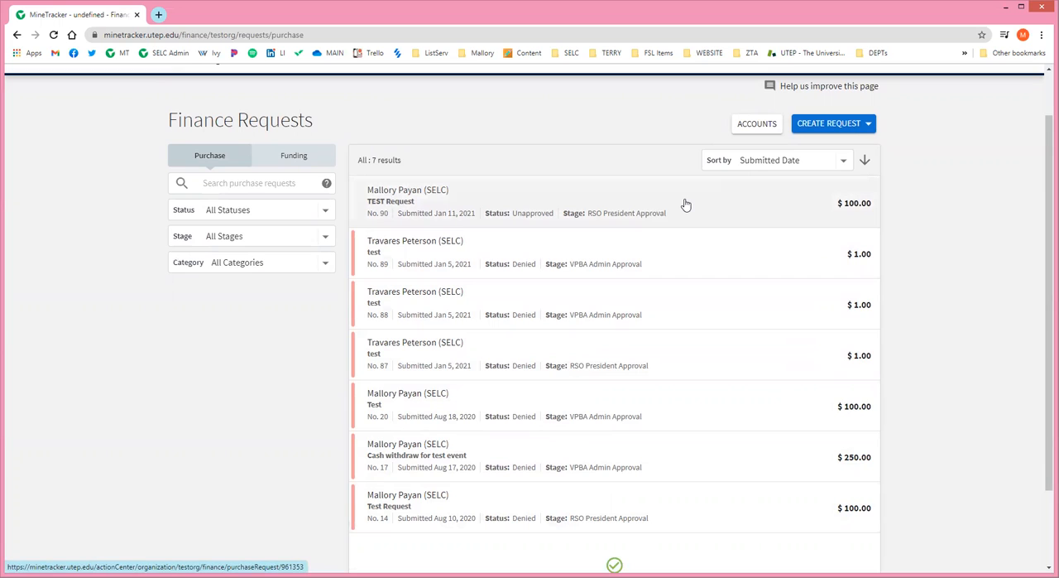
click(834, 123)
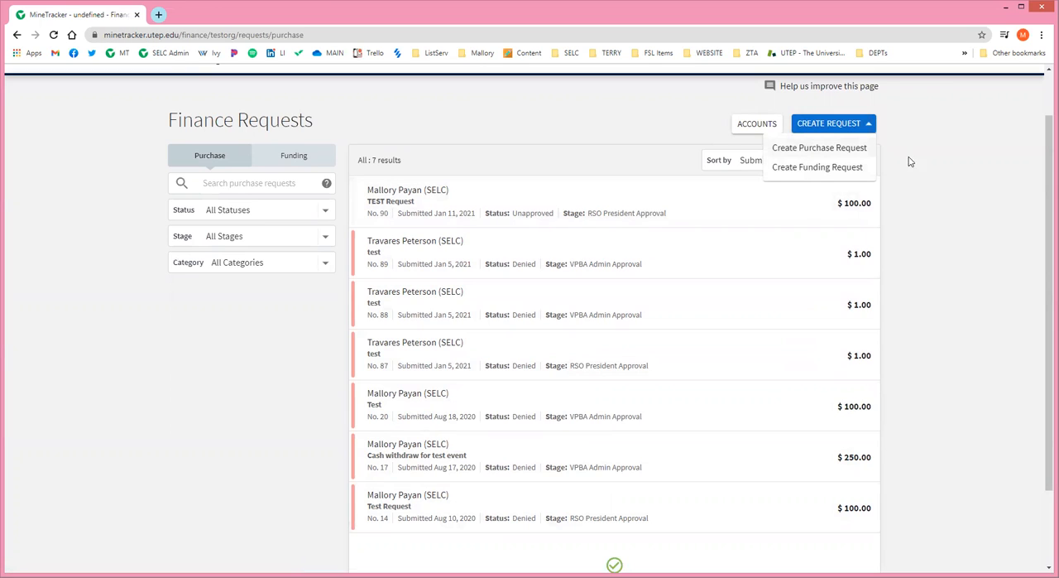
click(934, 188)
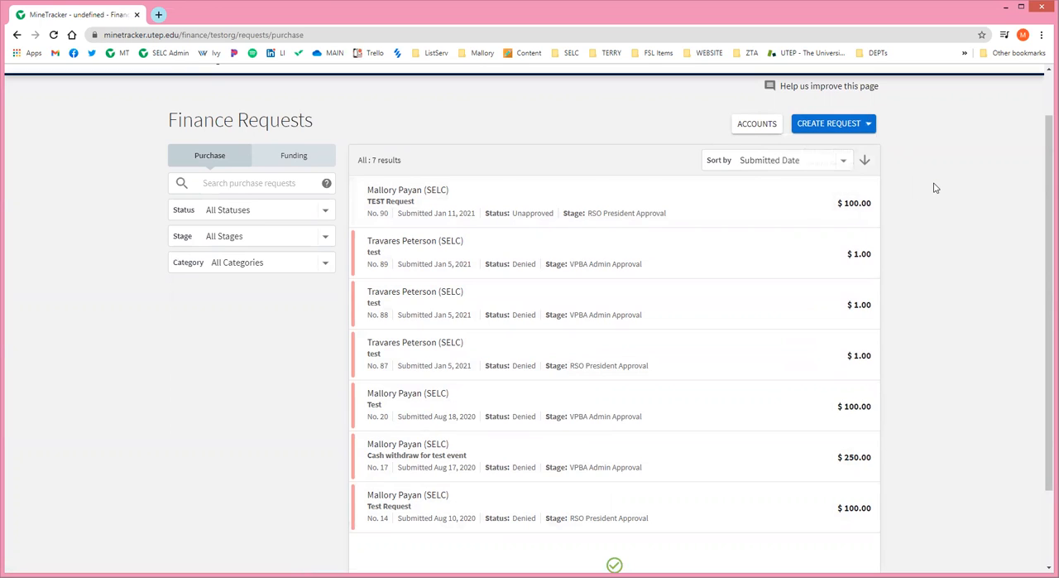